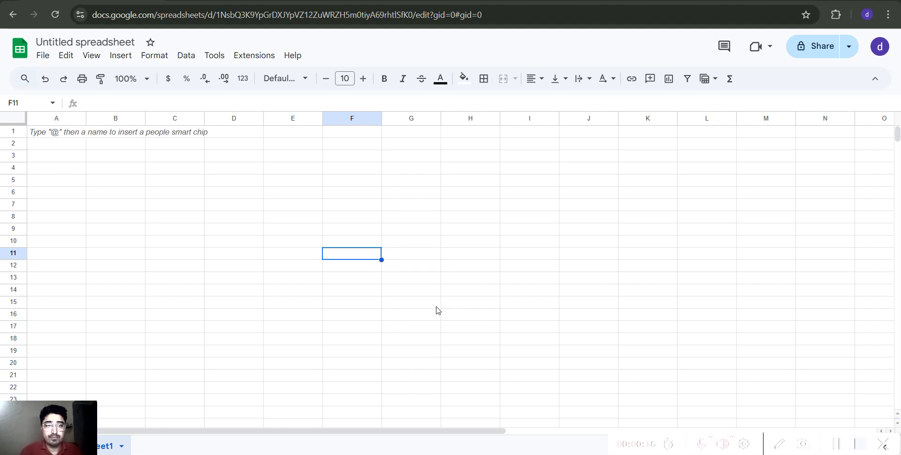
- Search the add-on marketplace for "chatgpt" and open the GPT for Sheets and Docs listing
click(254, 56)
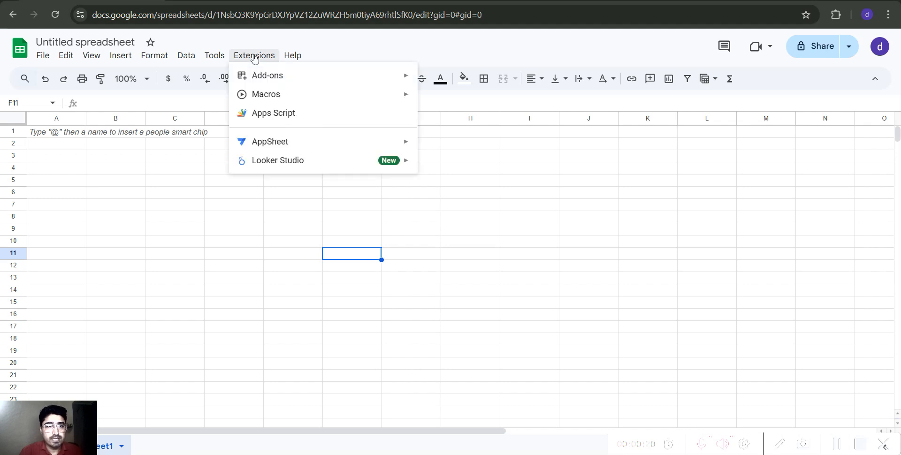
mouse_move(269, 77)
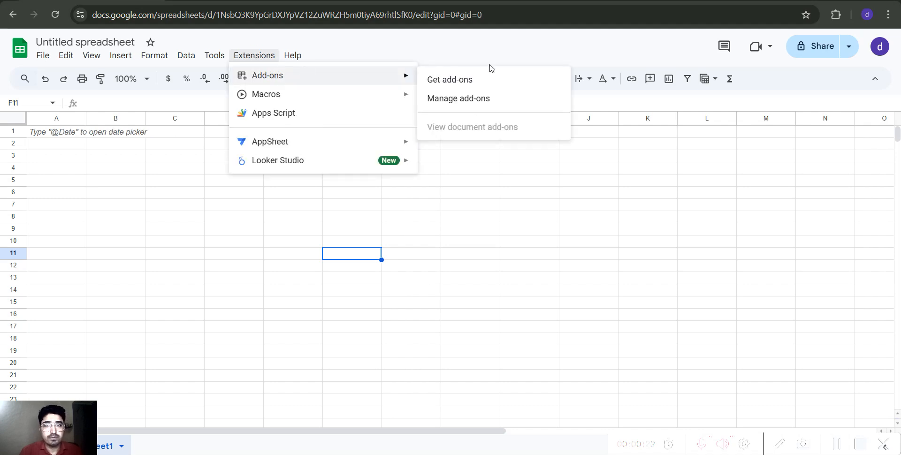
click(465, 82)
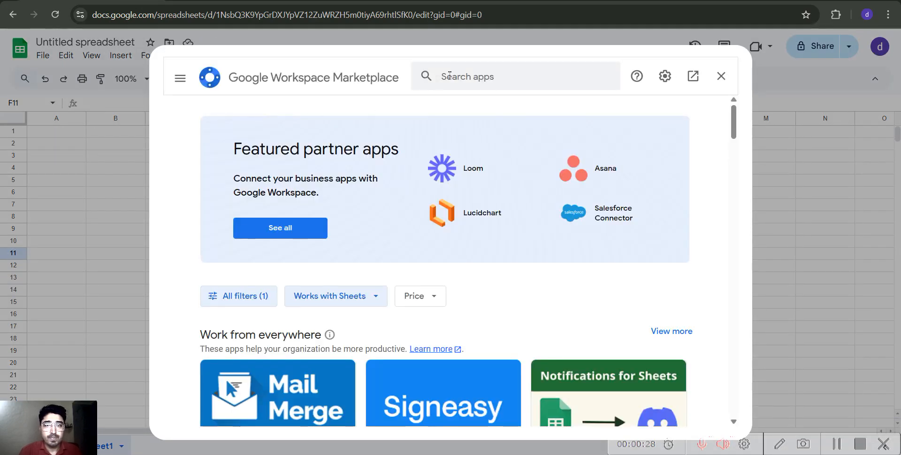
click(448, 76)
text(chat)
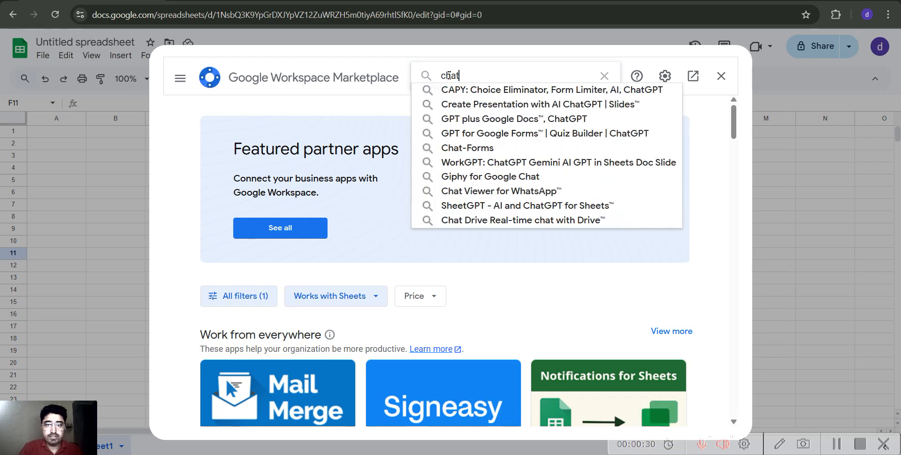
text(gpt)
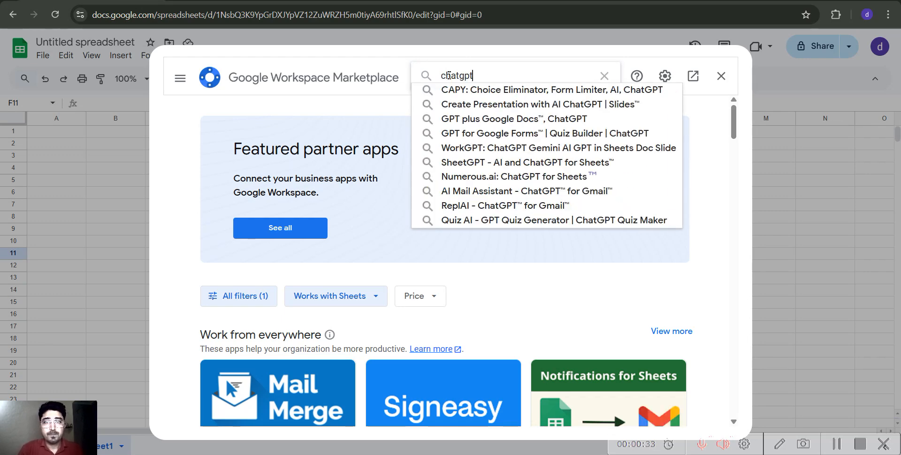
key(Return)
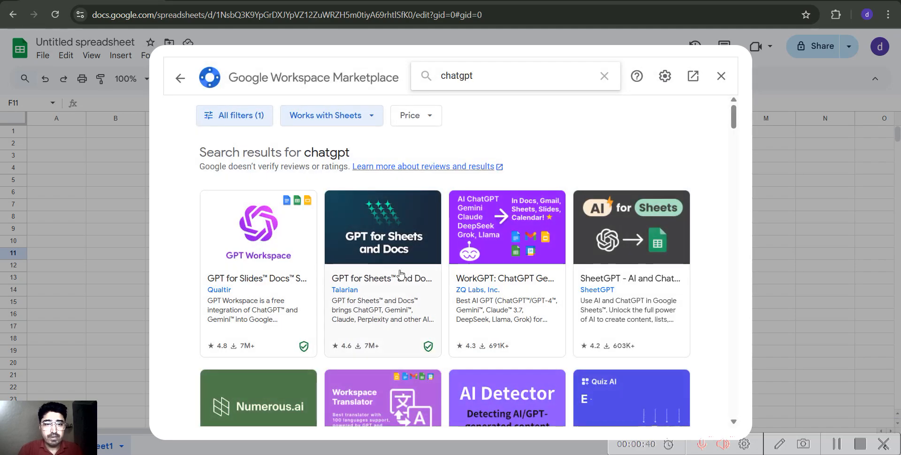
click(381, 249)
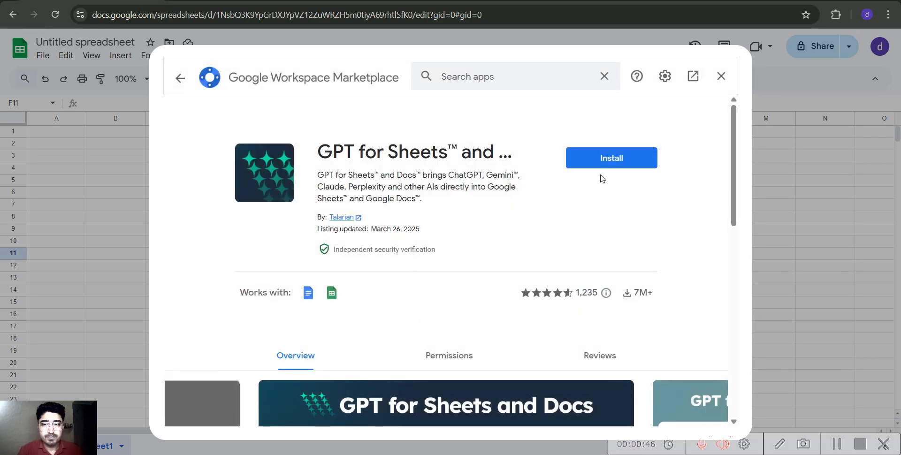
- Install GPT for Sheets and Docs, granting it access to the signed-in Google account, and close the marketplace
click(620, 160)
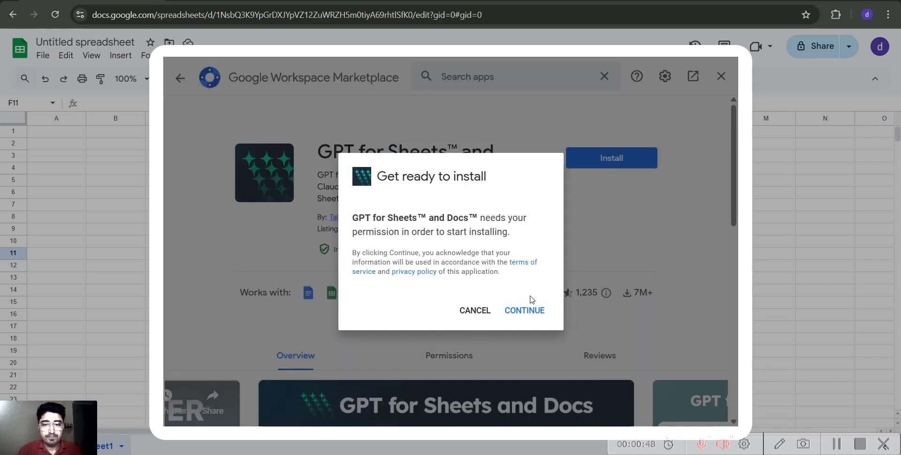
click(525, 311)
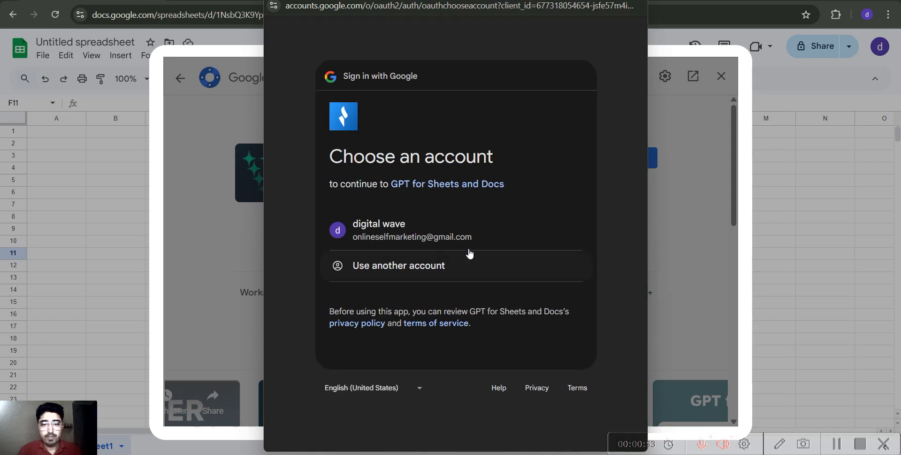
click(465, 234)
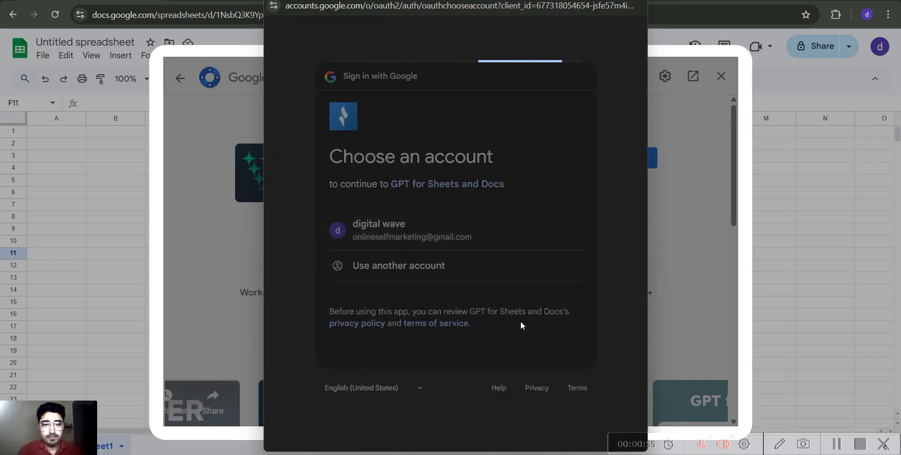
click(511, 339)
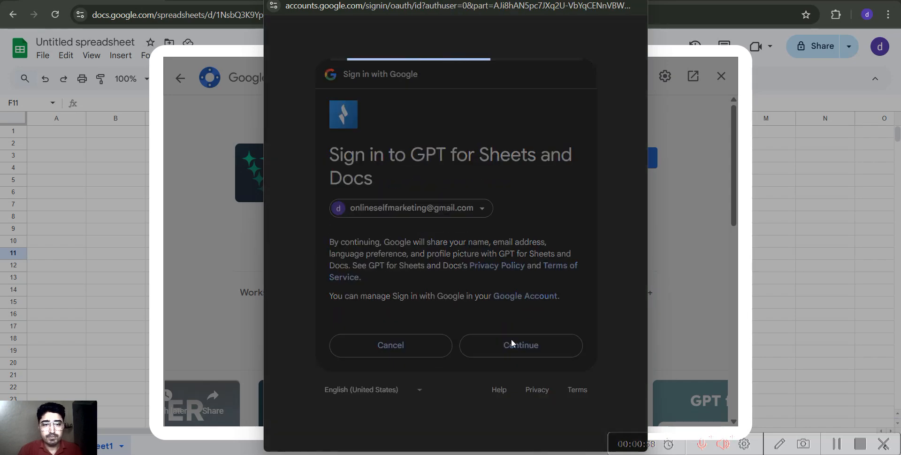
scroll(511, 339, down, 2)
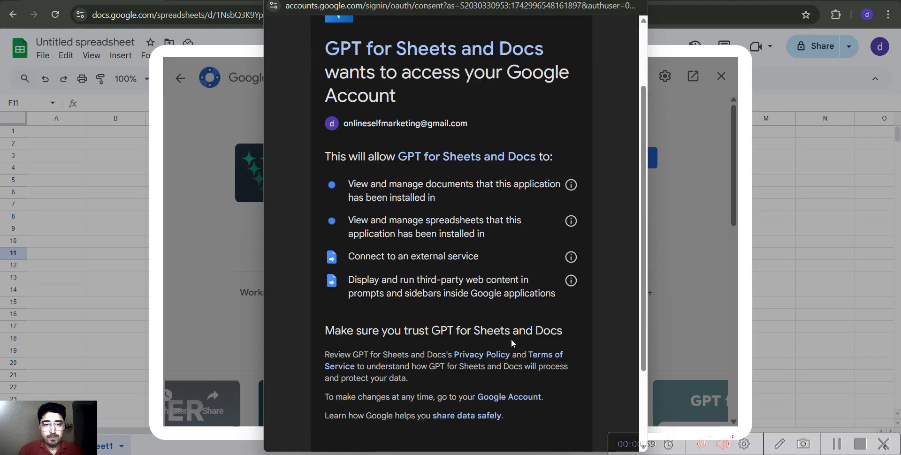
scroll(511, 339, down, 2)
click(513, 359)
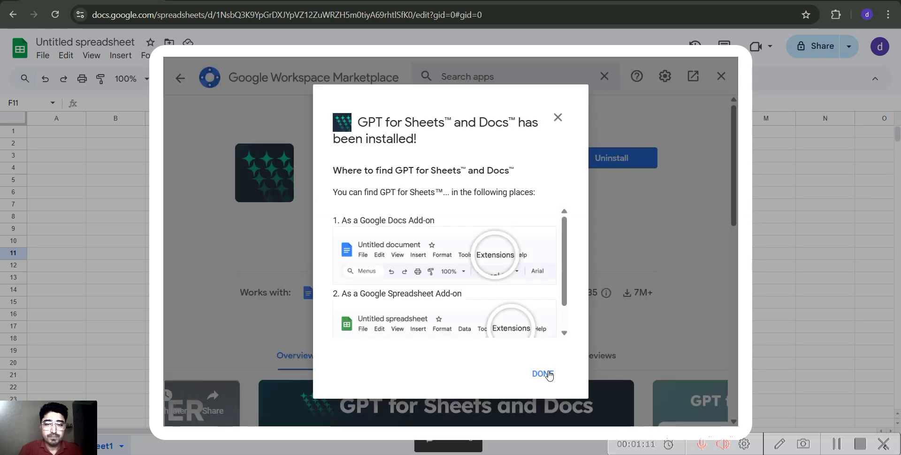
click(543, 374)
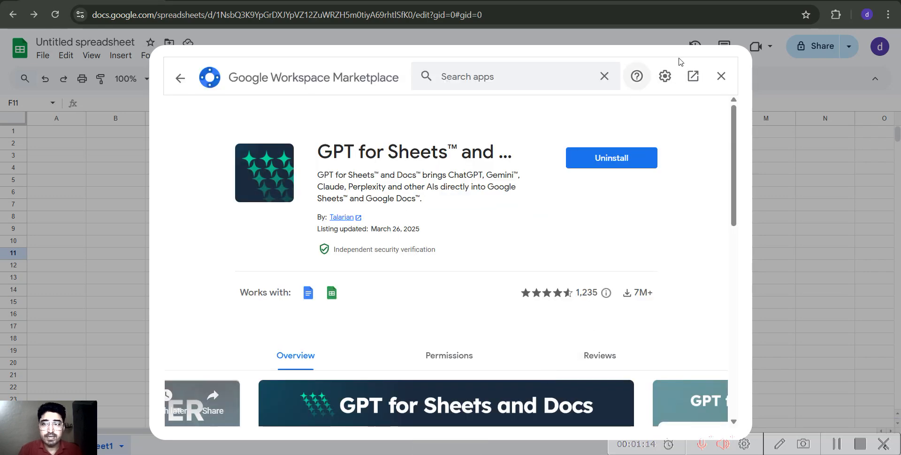
click(721, 76)
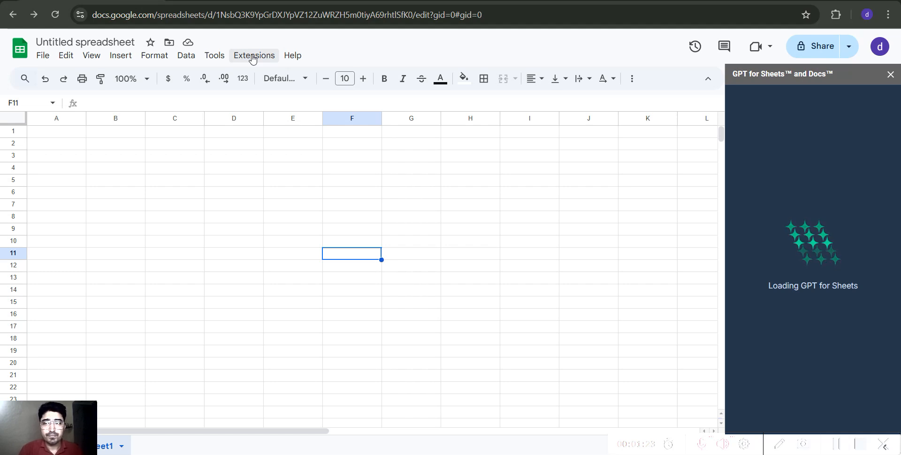
- Start a =gpt formula in cell D6, look through the suggested GPT functions down to GPT_TABLE, and discard the entry
click(261, 195)
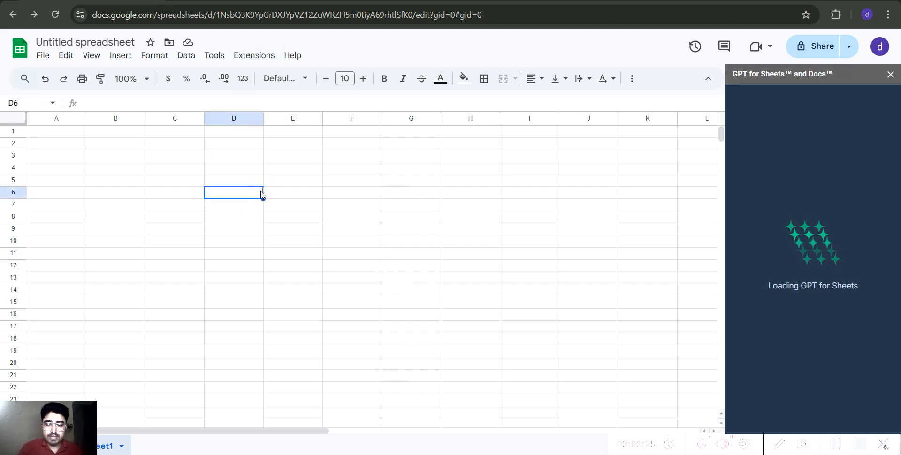
text(=ch)
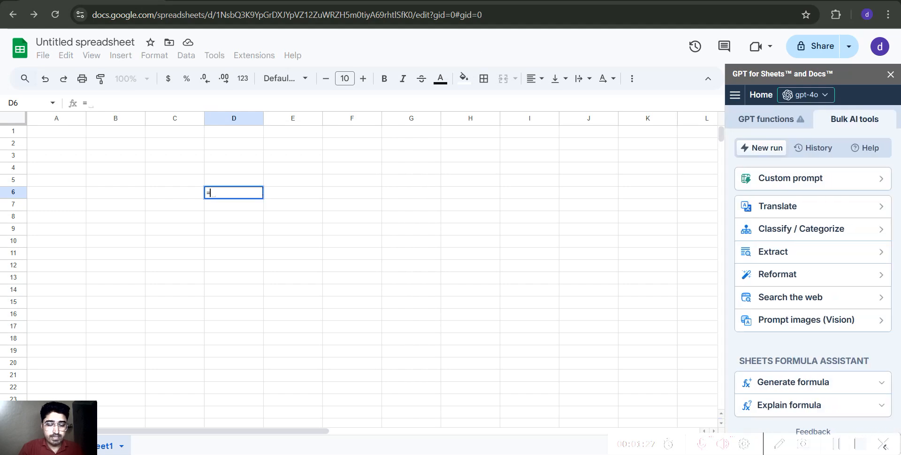
key(BackSpace)
key(BackSpace)
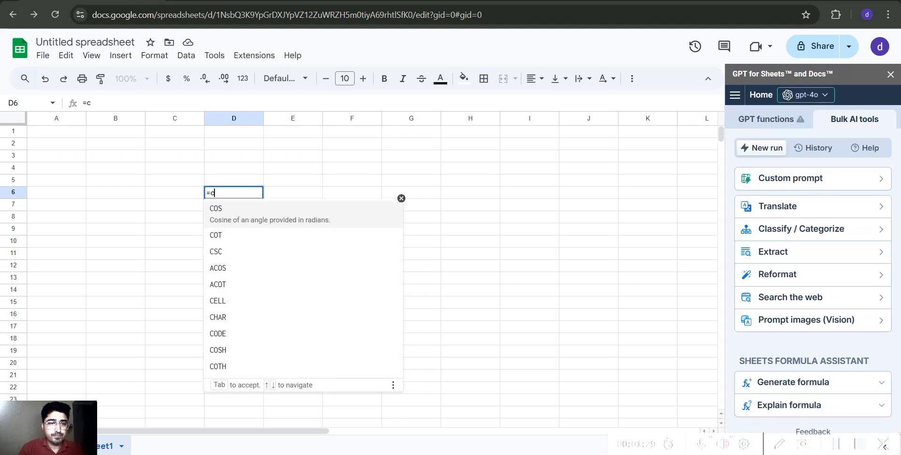
text(gp)
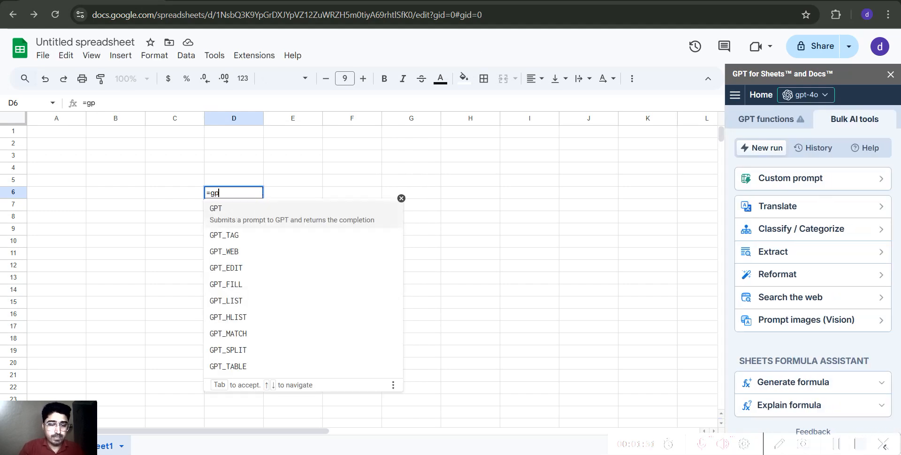
text(t)
key(Down)
key(Down)
key(Down)
key(Down)
key(Down)
key(Down)
key(Down)
key(Down)
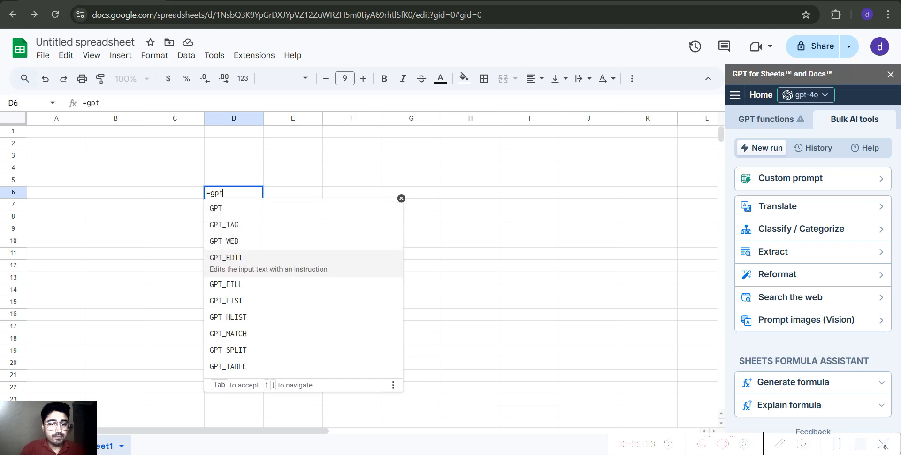
key(Down)
key(Down)
key(Down)
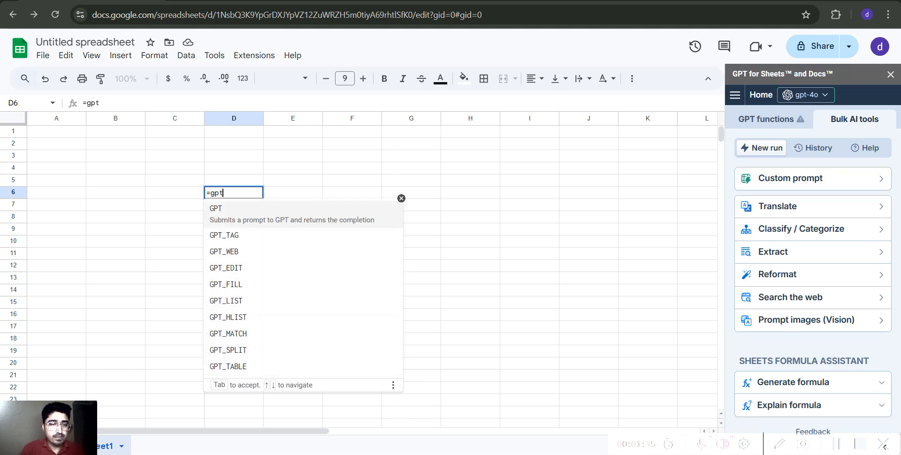
key(Down)
key(Down)
key(Down)
key(Down)
key(Down)
key(Down)
key(Down)
key(Down)
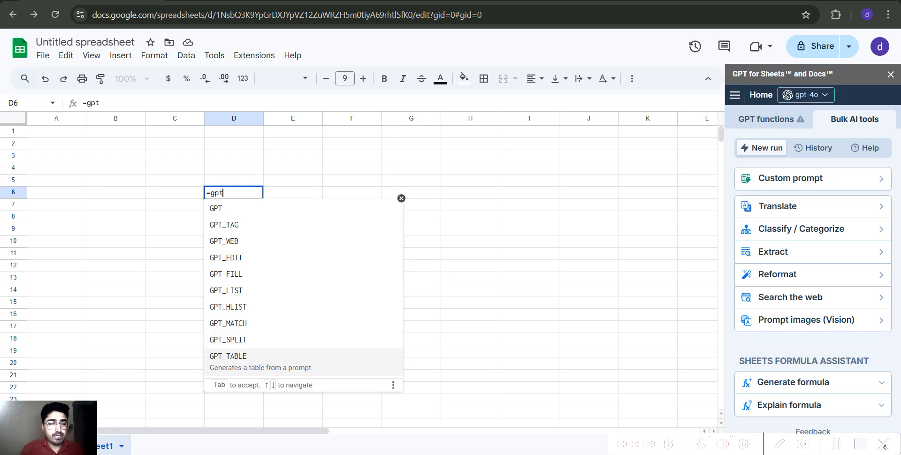
key(Tab)
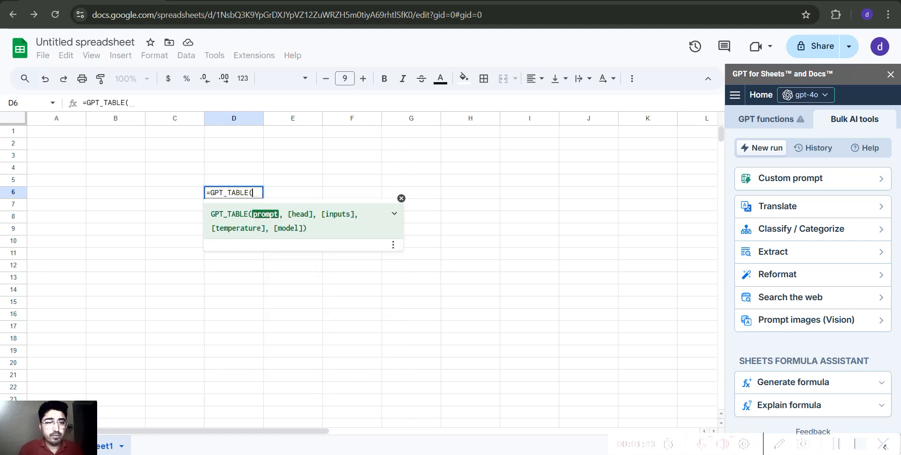
key(Escape)
- Enter the label "Task" in cell C4
key(Up)
key(Up)
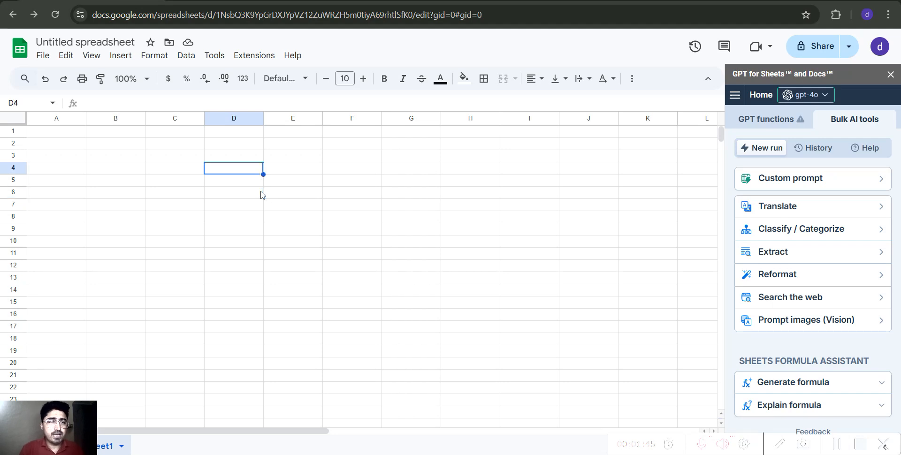
key(Left)
text(Task)
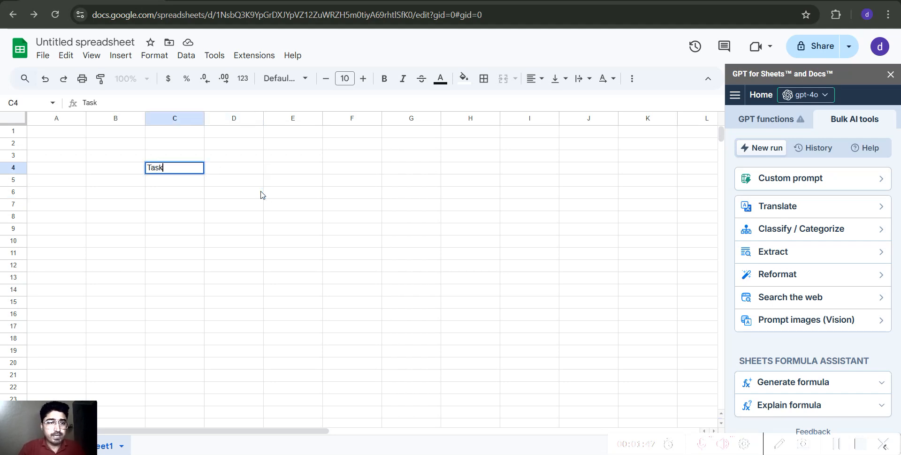
key(Return)
- Enter the label "Type" in cell C5, directly below the Task label
text(Typ)
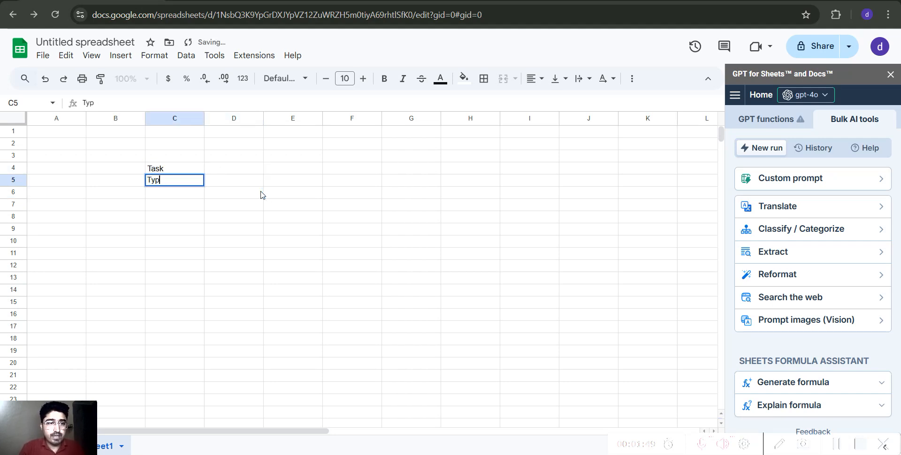
key(BackSpace)
key(BackSpace)
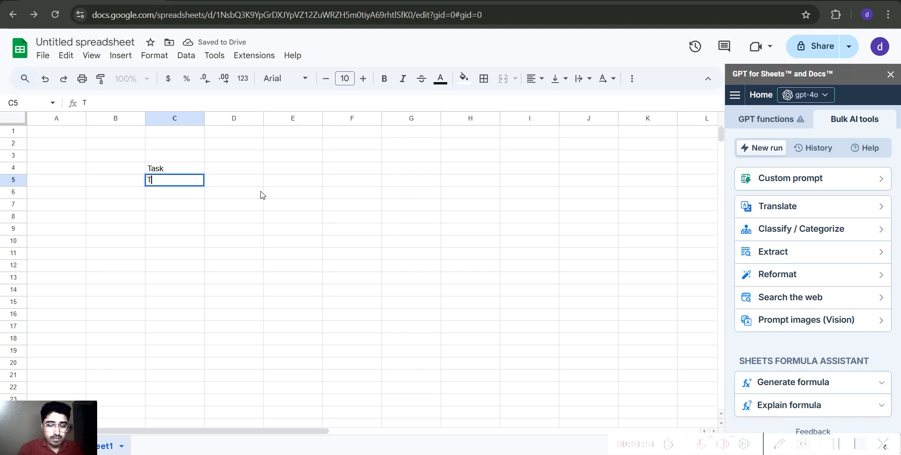
text(i)
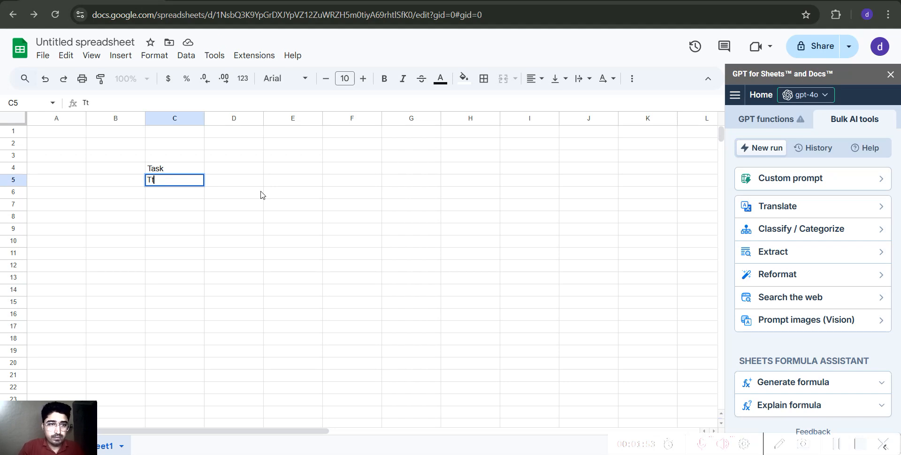
key(BackSpace)
text(ye)
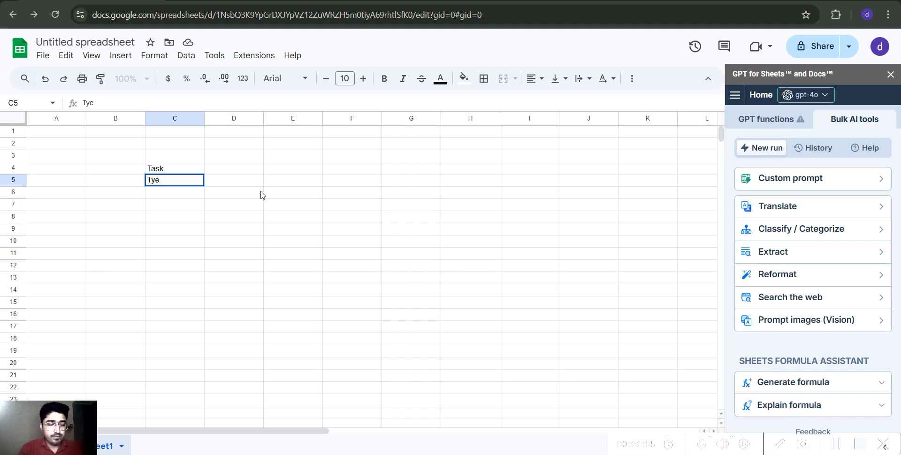
key(BackSpace)
key(BackSpace)
text(t)
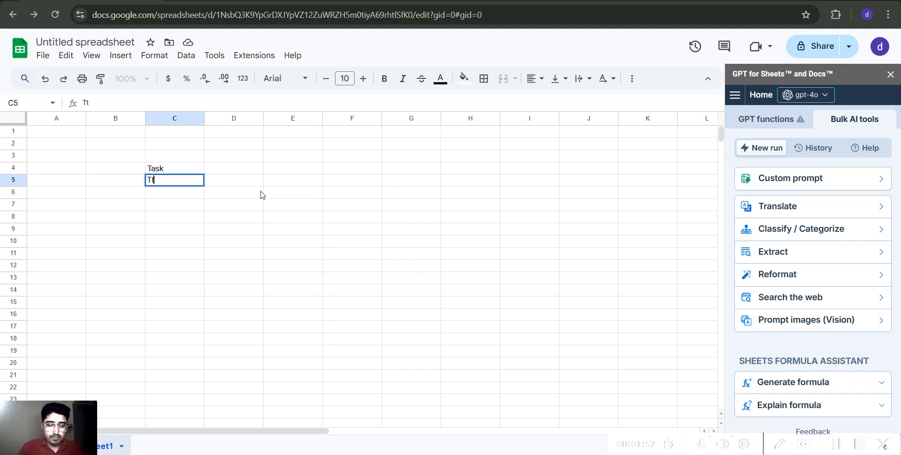
text(ype)
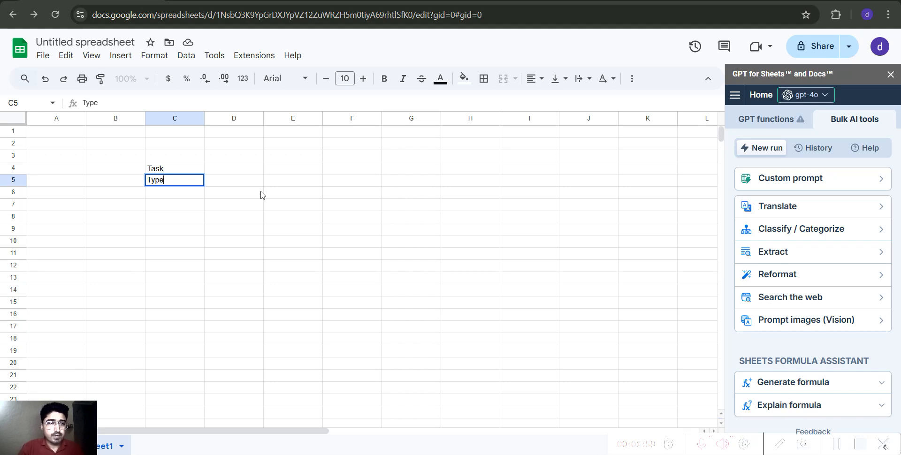
key(Return)
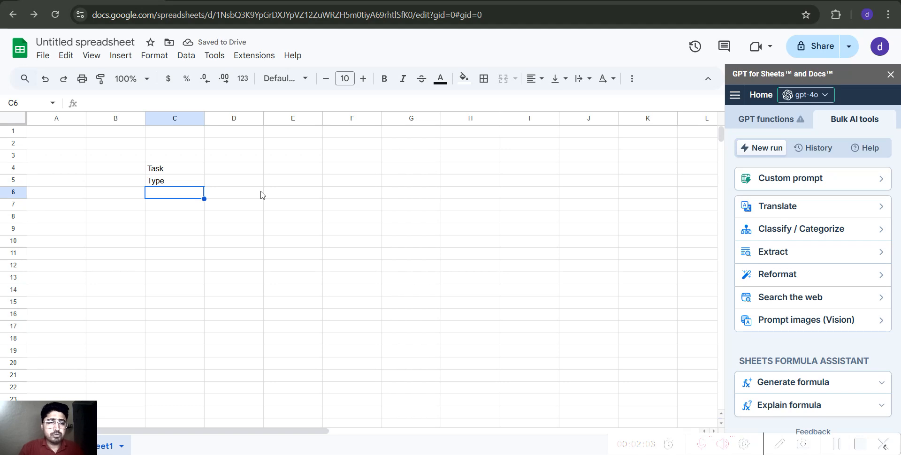
- Enter "Tagline for home furnishing" in cell D4 as the value for the Task label
key(Up)
key(Up)
key(Right)
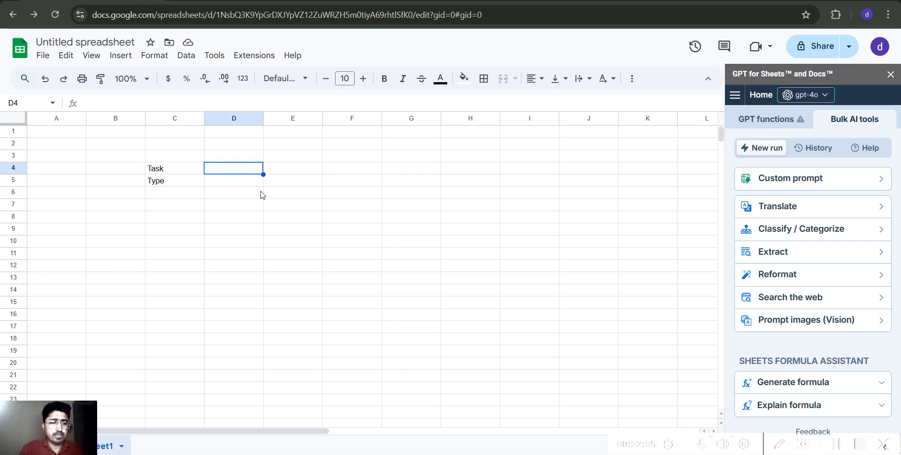
text(Taglin)
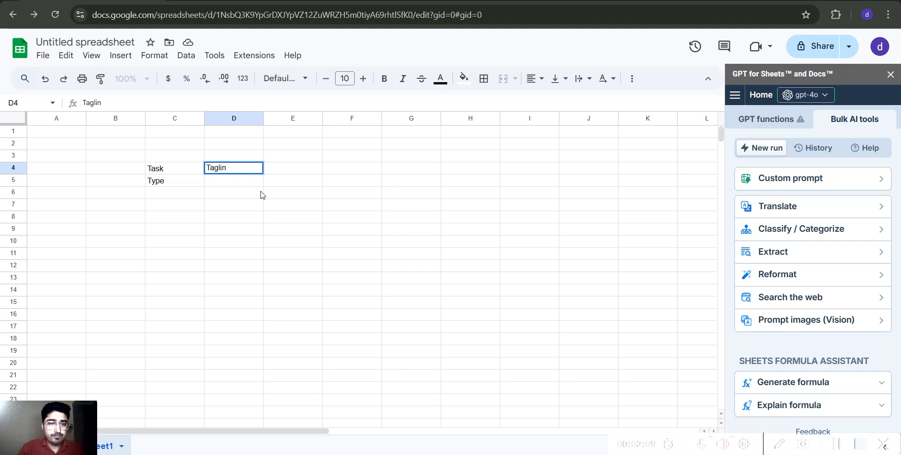
key(BackSpace)
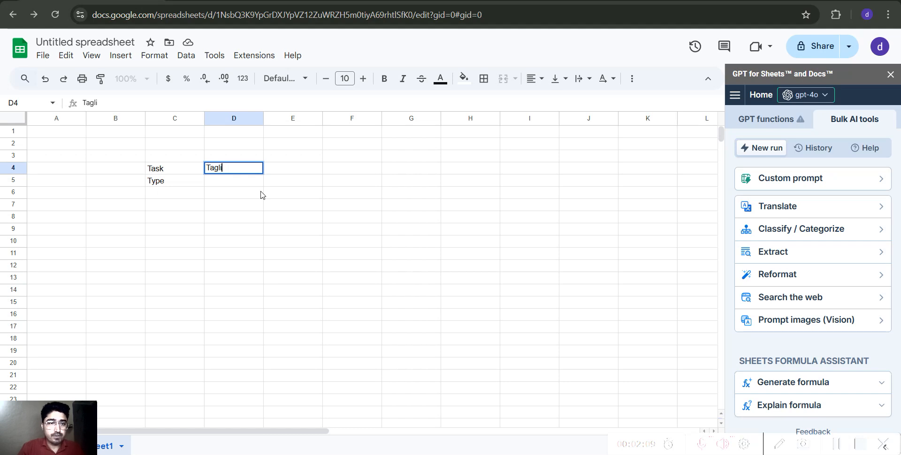
text(ine)
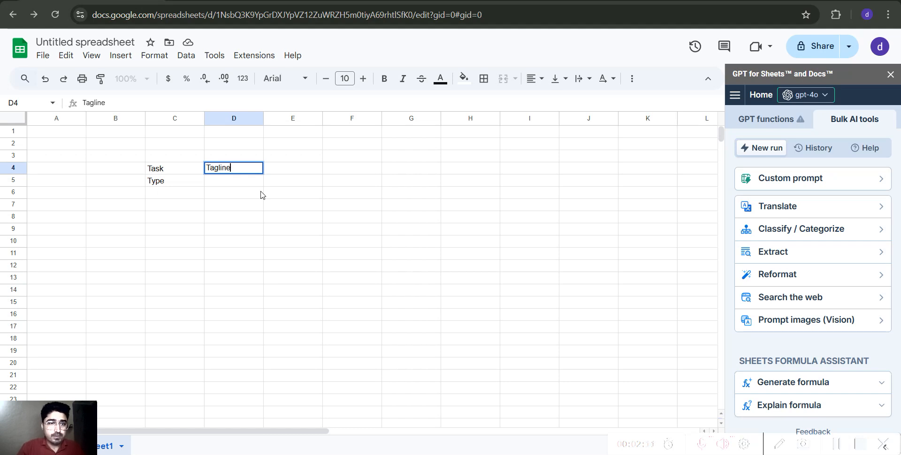
text( for)
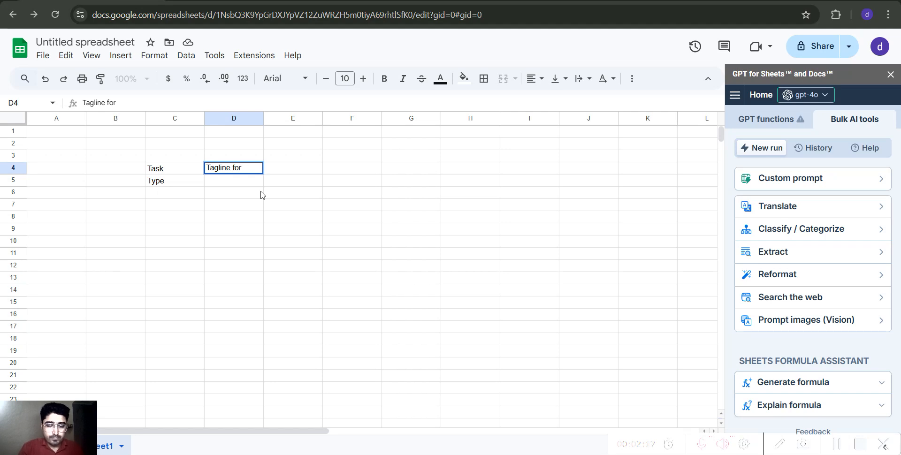
text( home f)
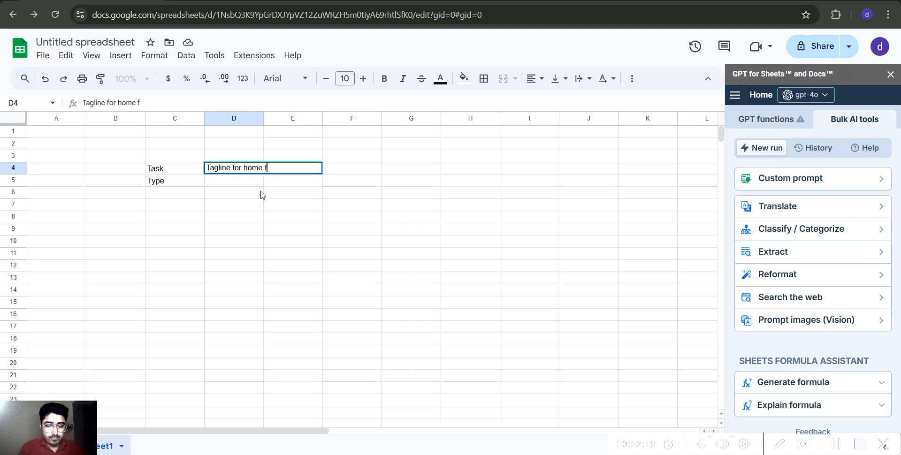
text(urnishing)
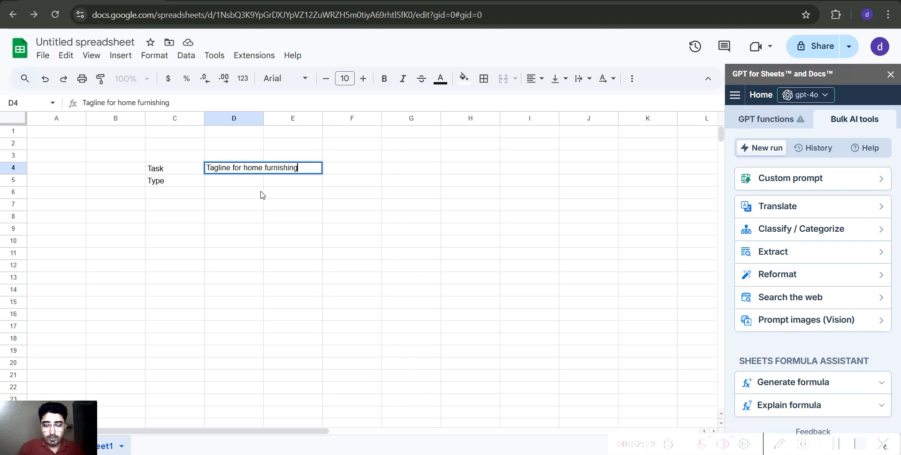
key(Return)
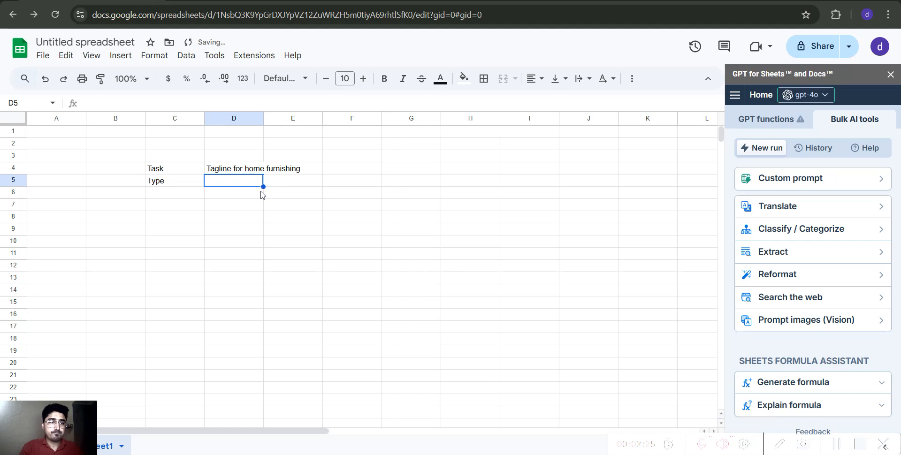
- Add the label "City" in cell C6 and enter "Mumbai" beside it in D6
key(Down)
key(Left)
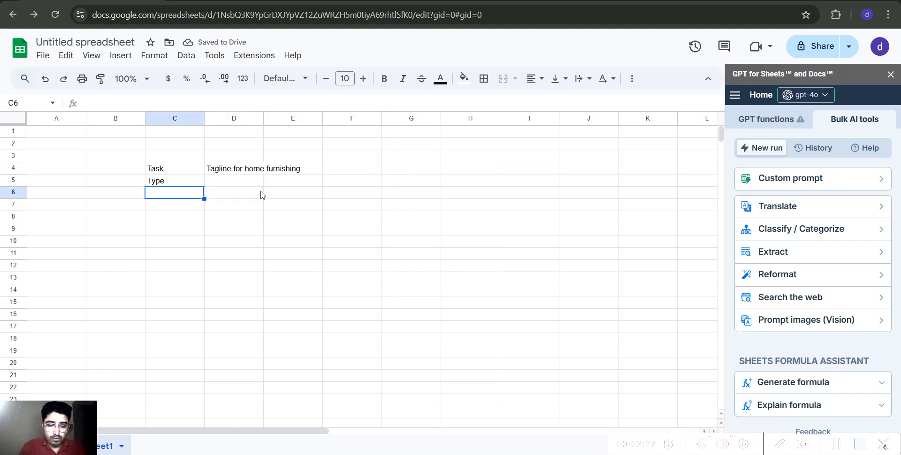
text(City)
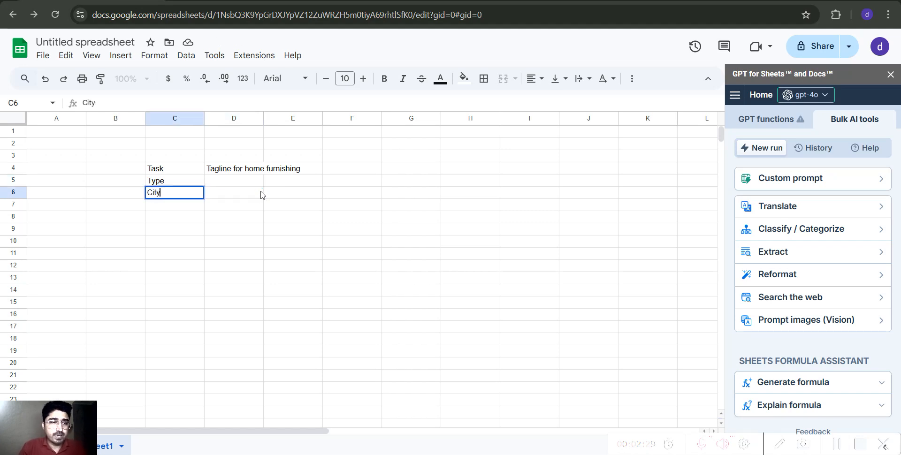
click(261, 194)
text(Mu)
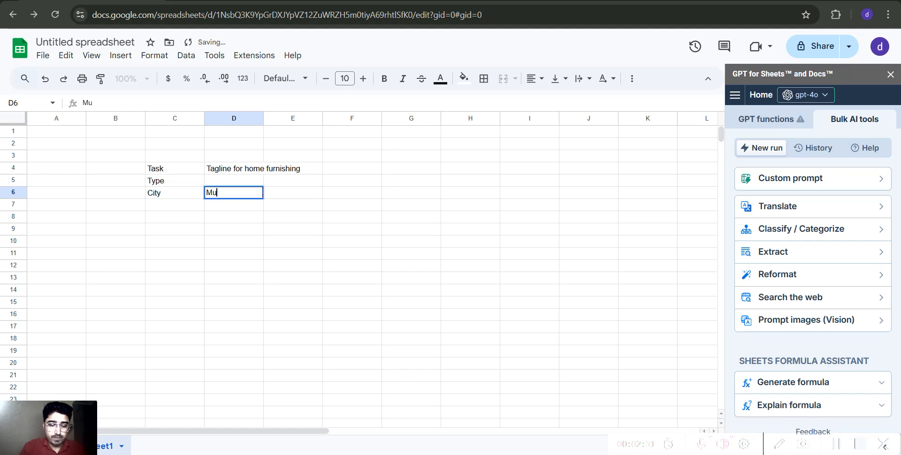
text(mbai)
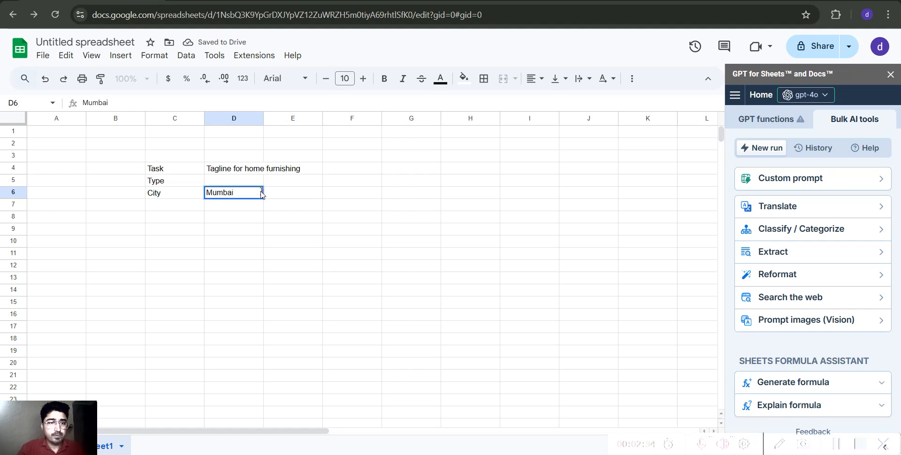
key(Return)
- Enter "Clasic" in cell D5 as the value for the Type label
key(Up)
key(Up)
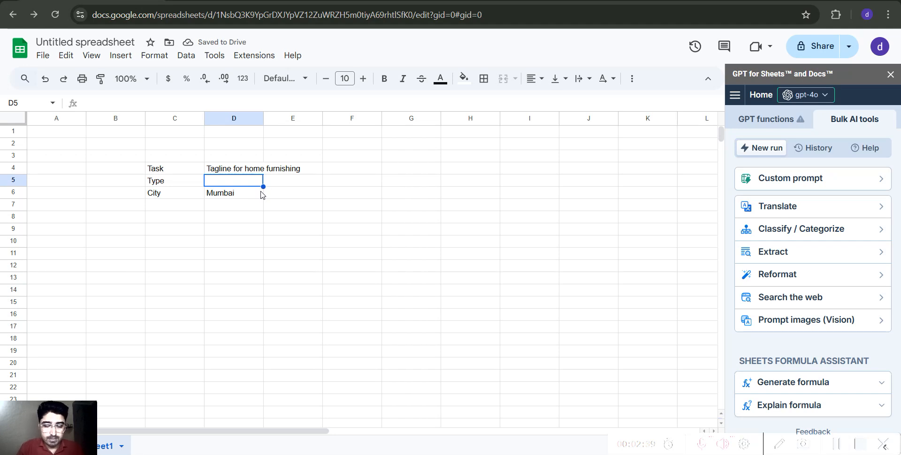
text(Clasic)
key(Return)
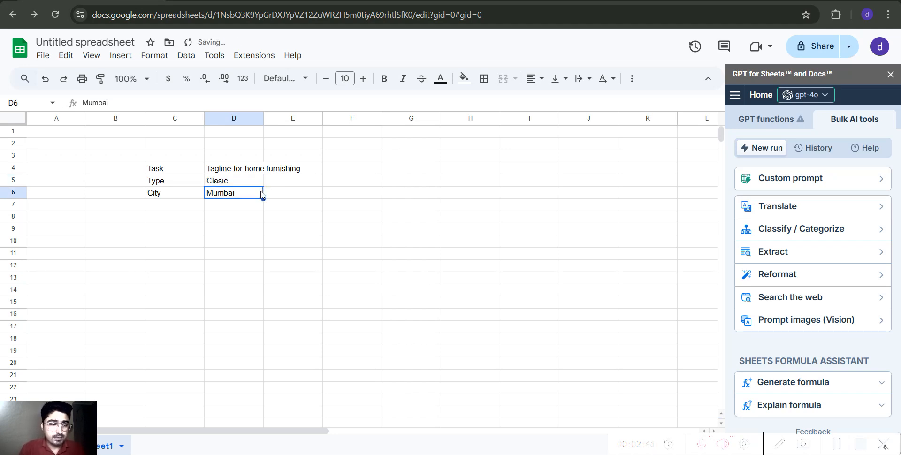
- Enter the formula =gpt(C4:D6) in cell C8, using the whole label and value range as the prompt
key(Down)
key(Down)
key(Left)
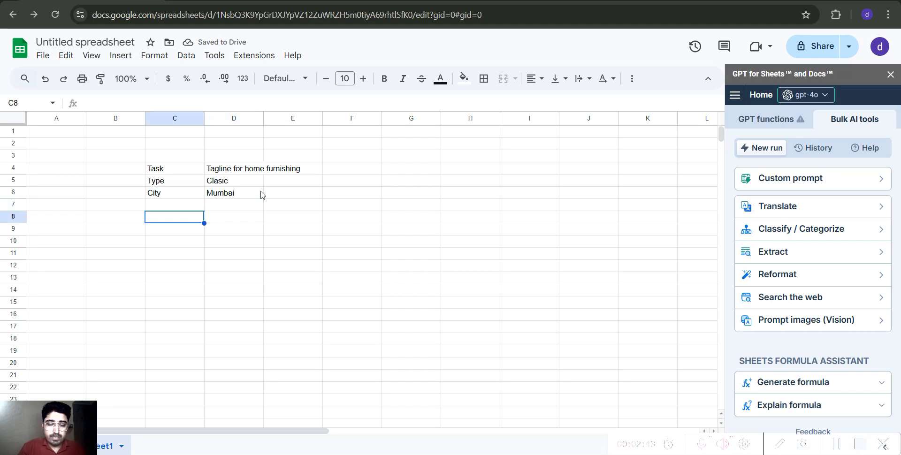
text(=)
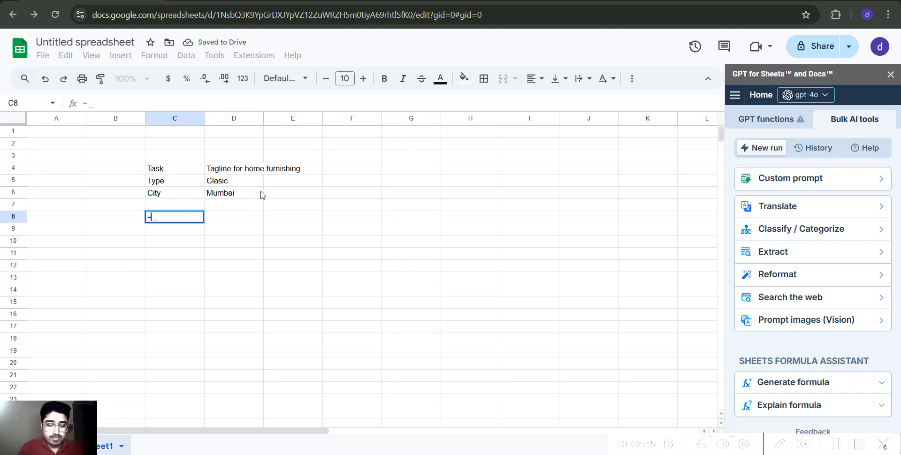
text(gpt)
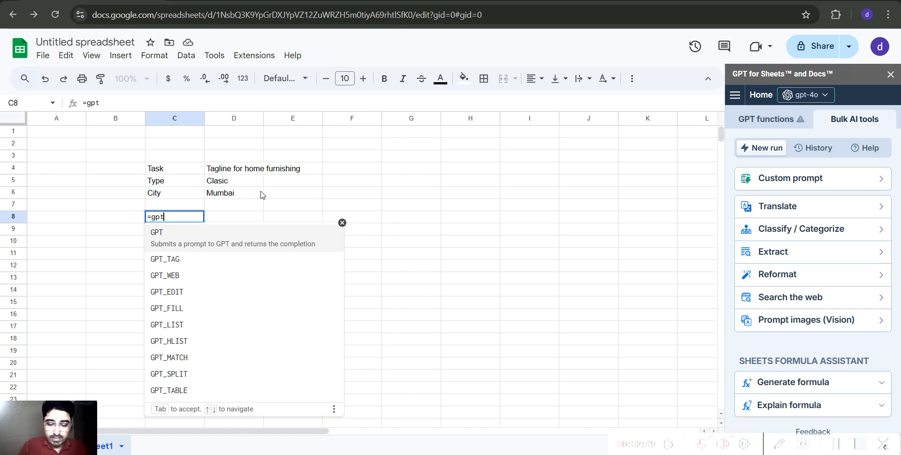
text(()
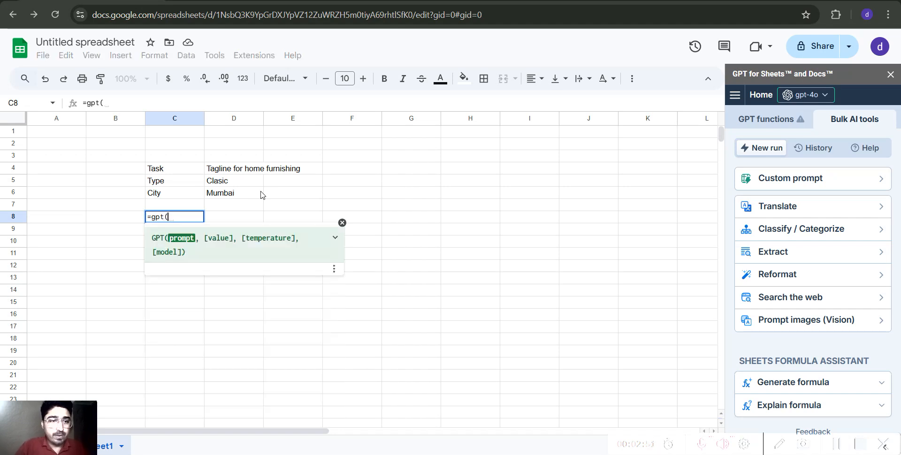
key(Up)
key(Up)
key(shift+Up)
key(shift+Up)
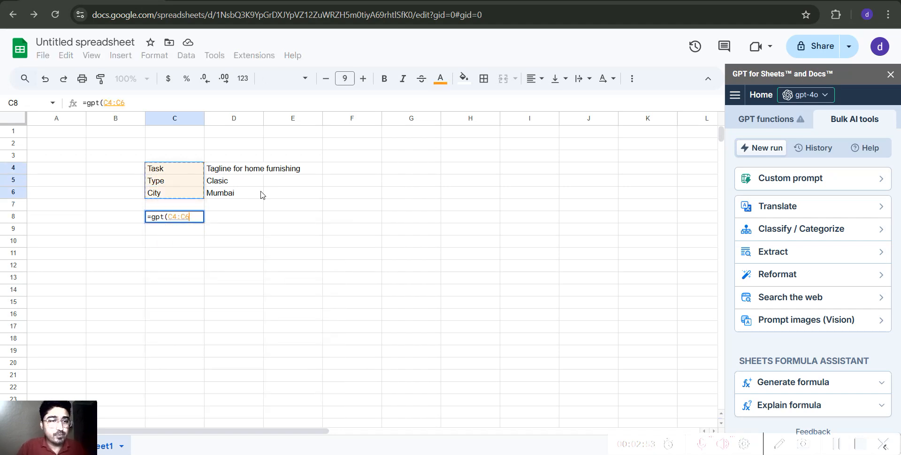
key(shift+Up)
key(shift+Down)
key(shift+Right)
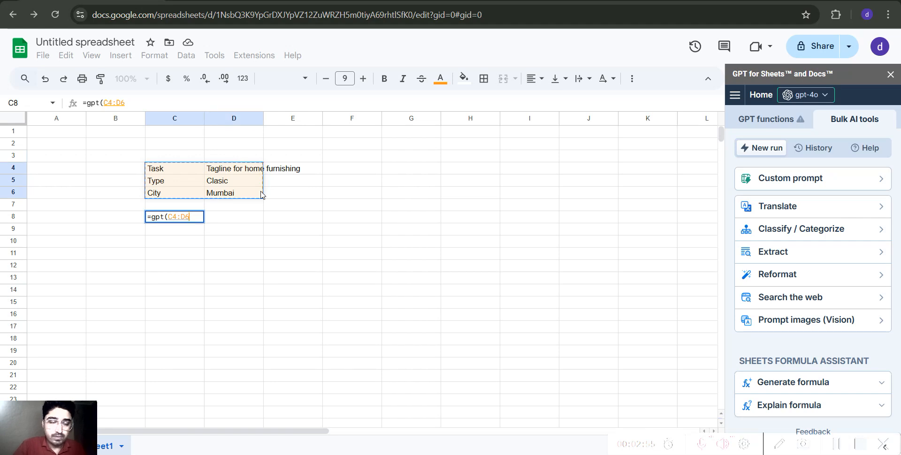
text())
key(Return)
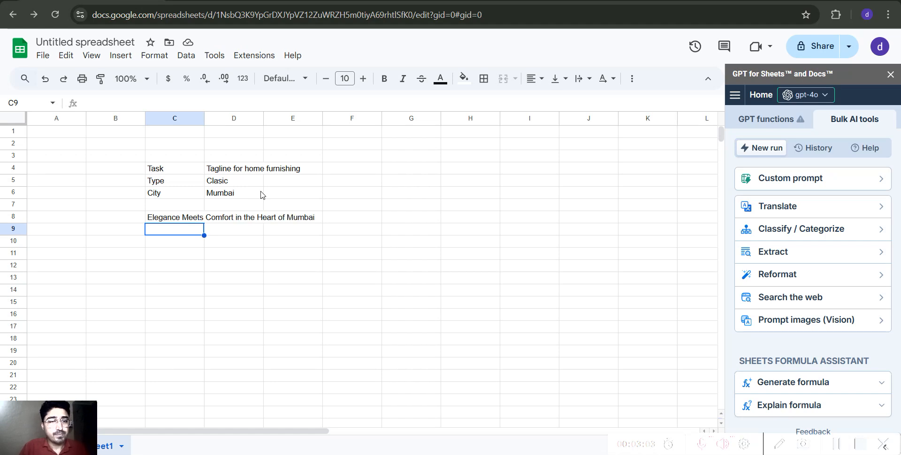
- Edit the task description in cell D4 to read "5 Tagline for home furnishing"
key(Up)
key(Up)
key(Up)
key(Up)
key(Up)
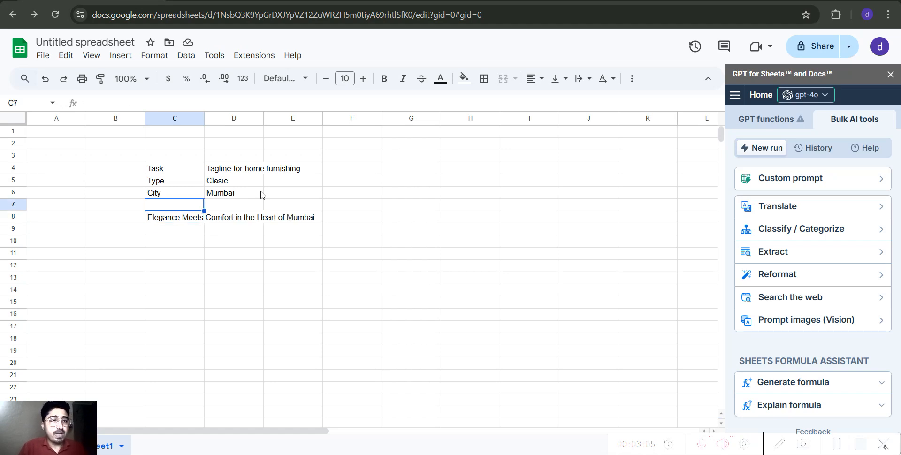
key(Right)
key(Return)
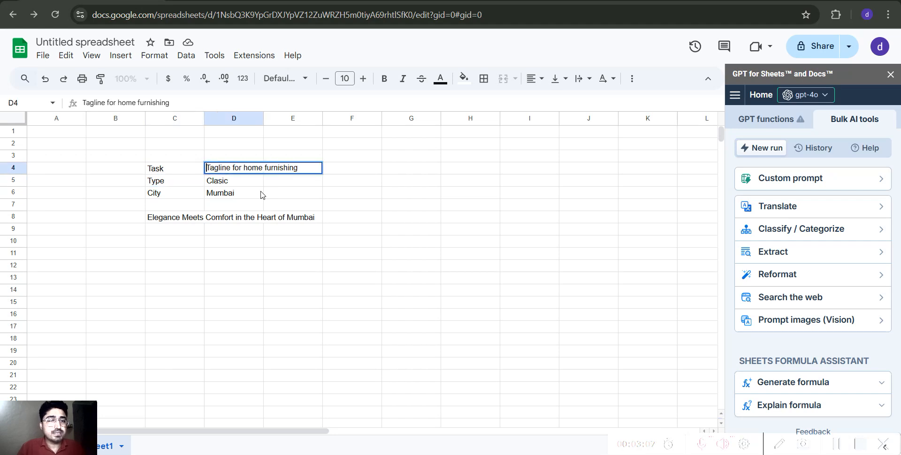
text(5)
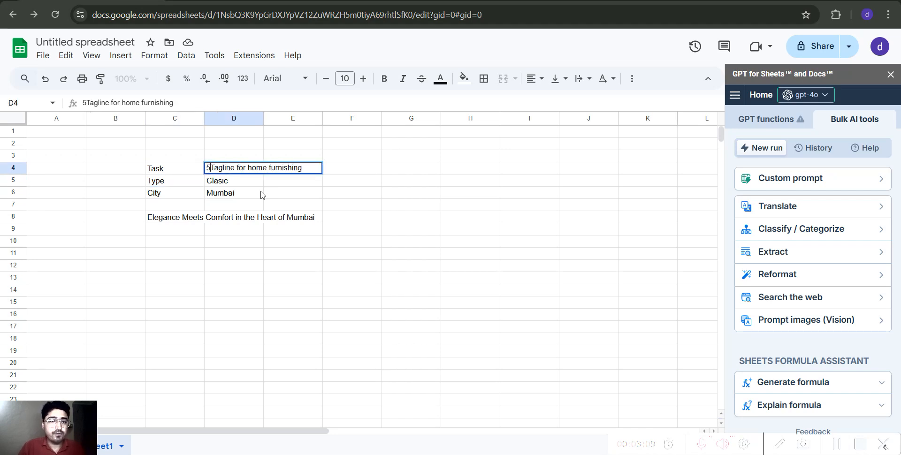
key(Return)
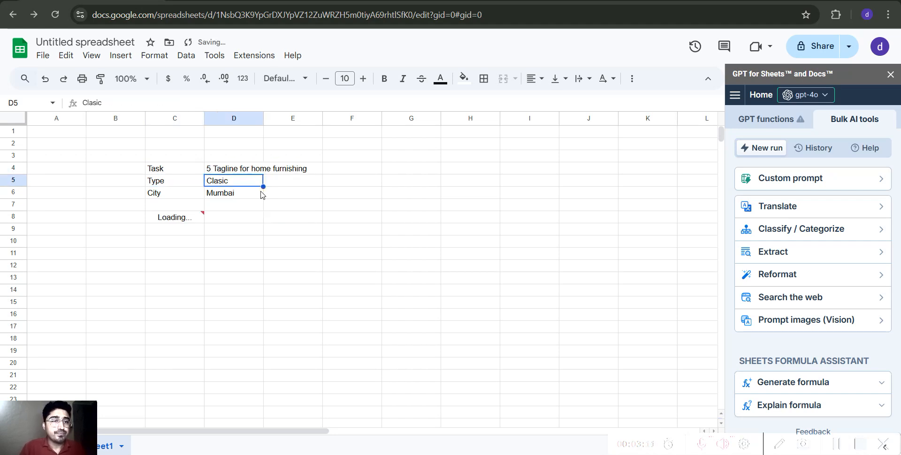